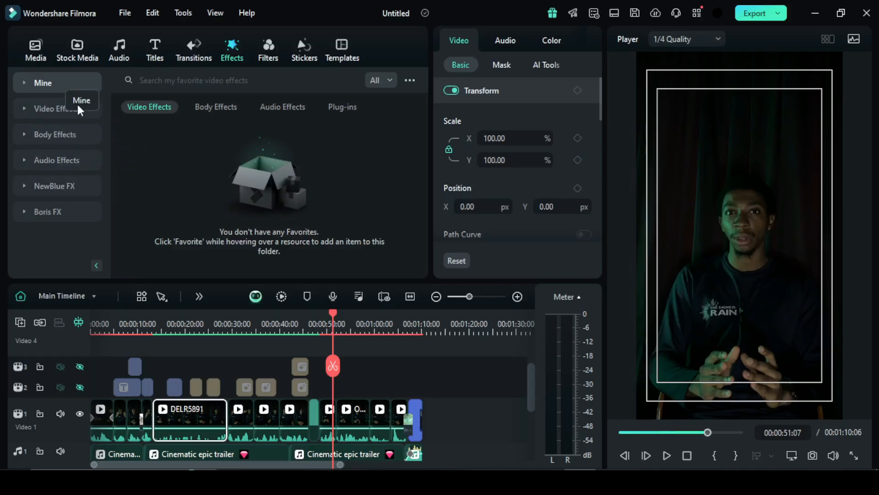
# - Browse the video effects and place the Retro Films Show effect on video track 2, starting at 00:00:51:24
pyautogui.click(34, 108)
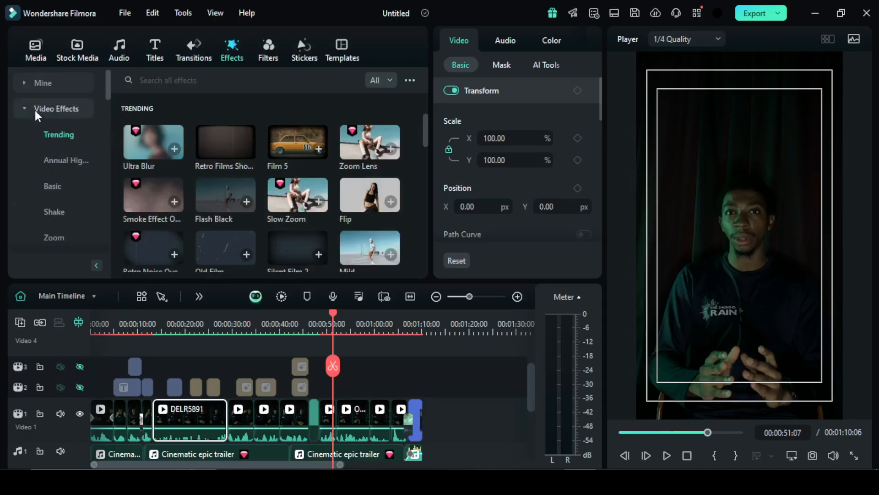
pyautogui.moveTo(106, 85); pyautogui.dragTo(106, 110)
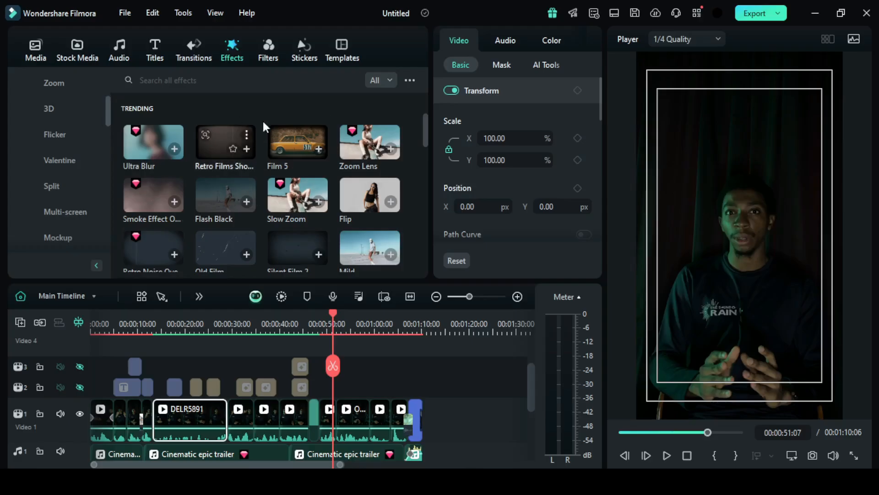
pyautogui.moveTo(225, 137); pyautogui.dragTo(337, 392)
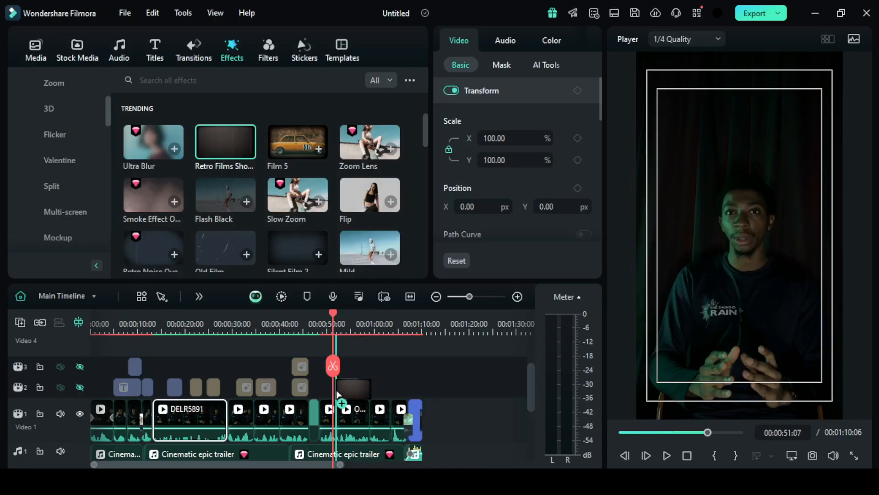
pyautogui.moveTo(337, 392); pyautogui.dragTo(339, 394)
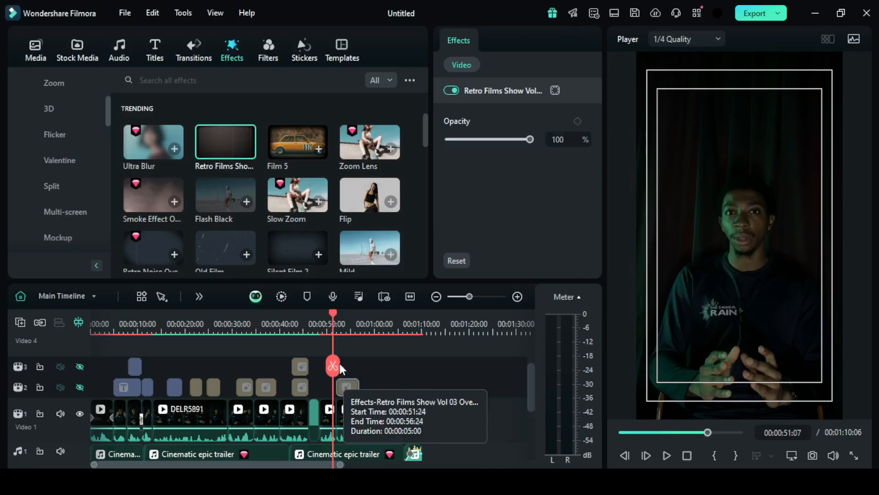
# - Unhide video track 2 and move the playhead to 00:00:54:10, within the Retro Films Show effect
pyautogui.click(78, 388)
pyautogui.moveTo(333, 325); pyautogui.dragTo(348, 334)
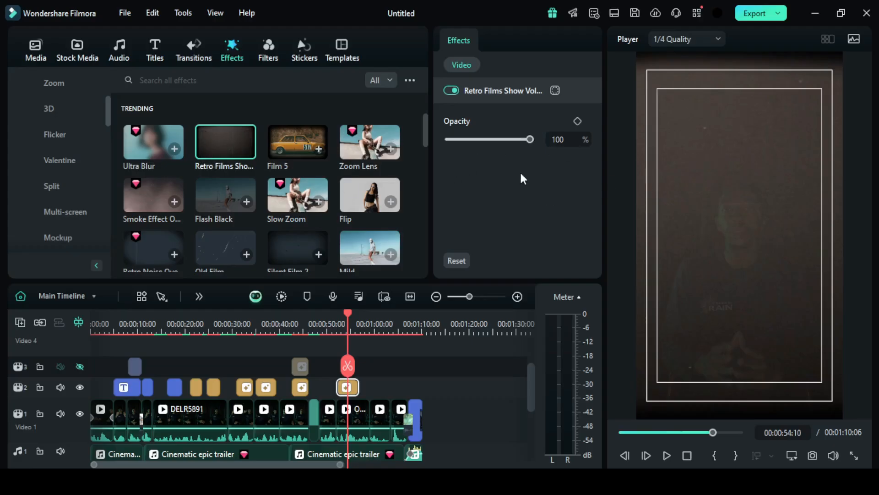
# - Preview the Retro Films Show effect at 20% opacity, raise it to 93%, and delete the effect from video track 2
pyautogui.moveTo(530, 139); pyautogui.dragTo(465, 142)
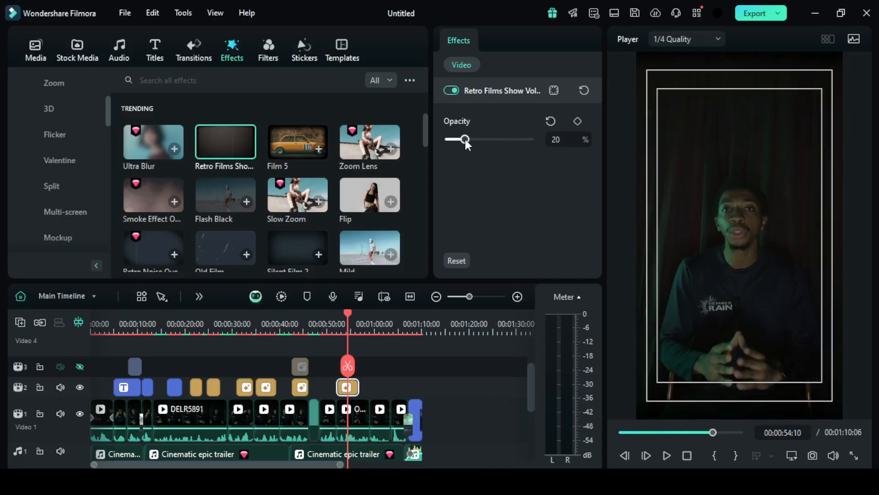
pyautogui.click(662, 454)
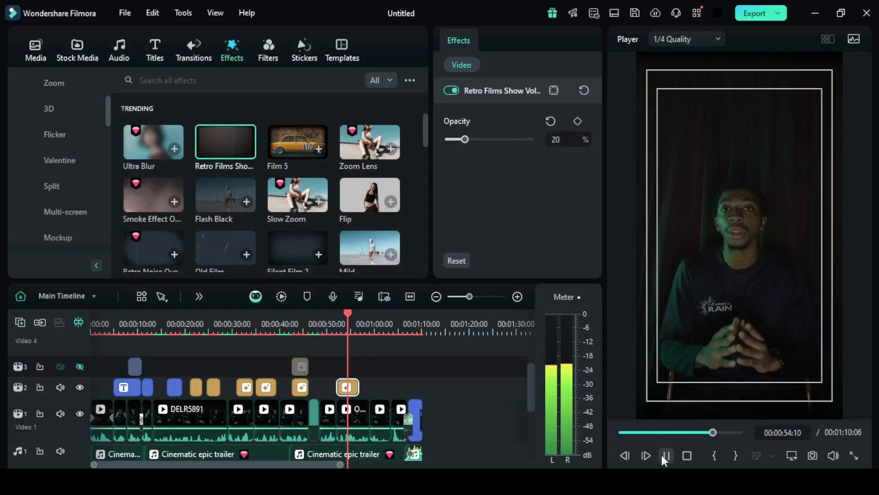
pyautogui.moveTo(469, 147); pyautogui.dragTo(526, 146)
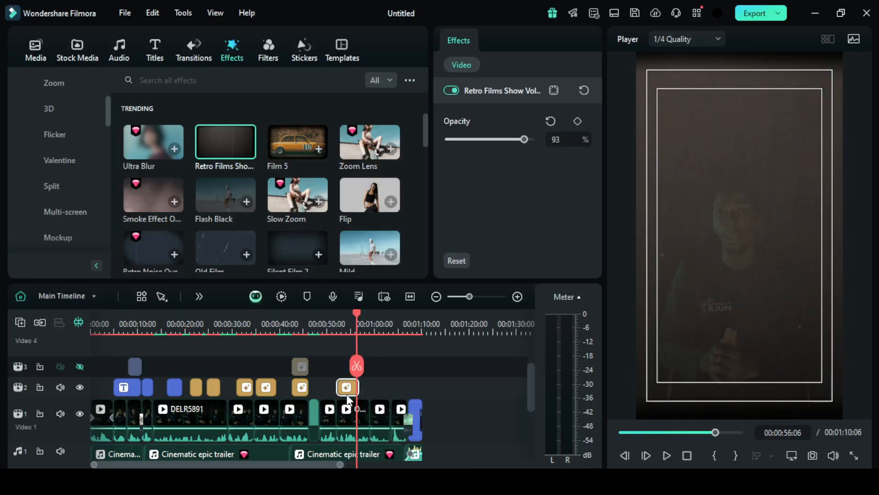
pyautogui.press('Delete')
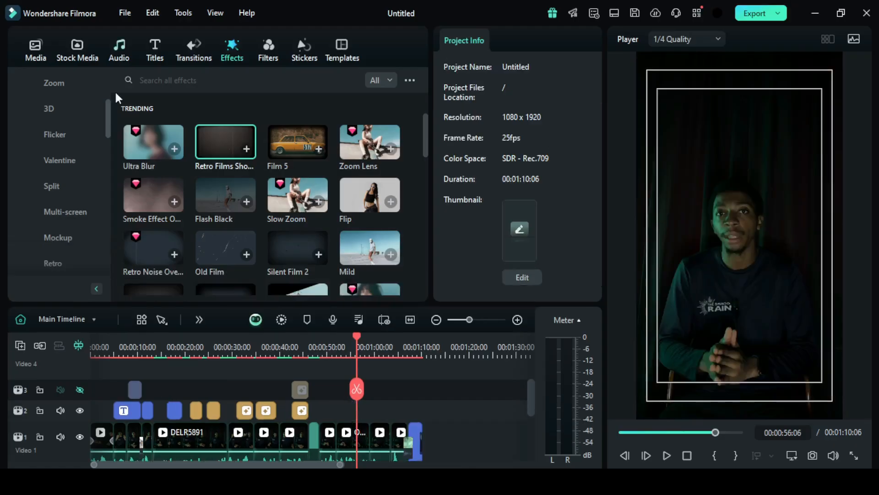
# - Search the effects for "blur" and add Surface Blur to video track 2 at the playhead
pyautogui.moveTo(106, 112); pyautogui.dragTo(102, 82)
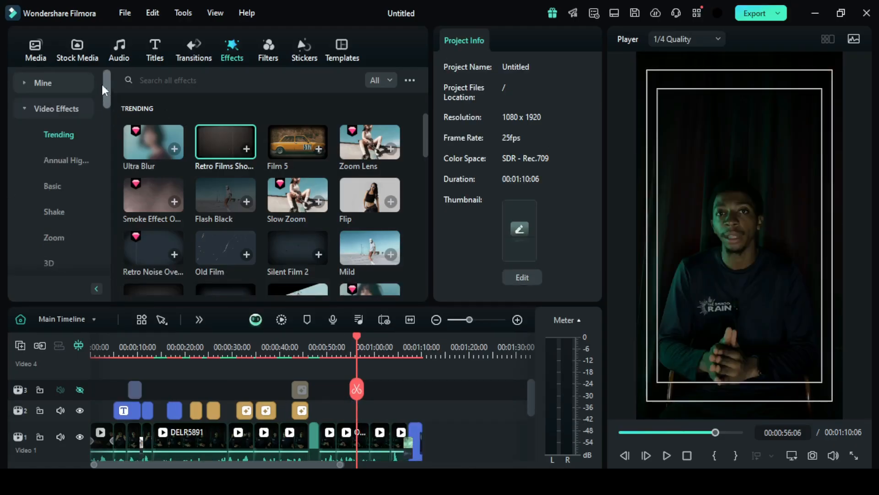
pyautogui.click(186, 82)
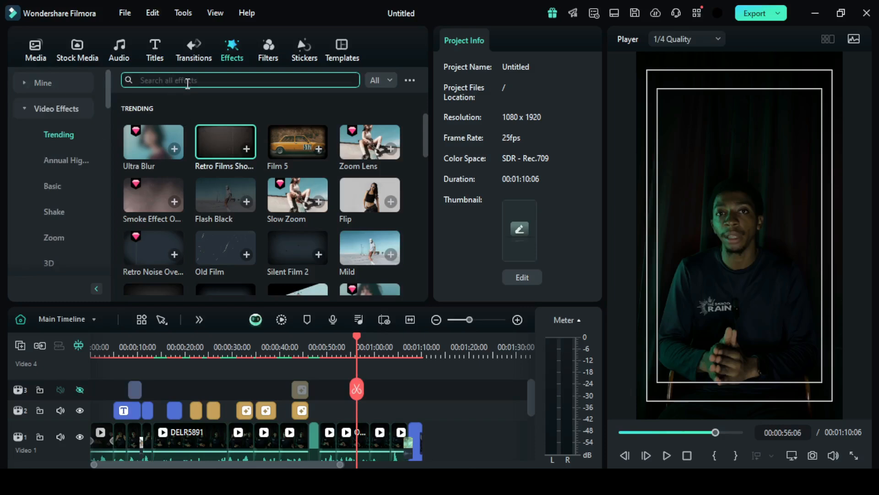
pyautogui.write('blur')
pyautogui.press('Return')
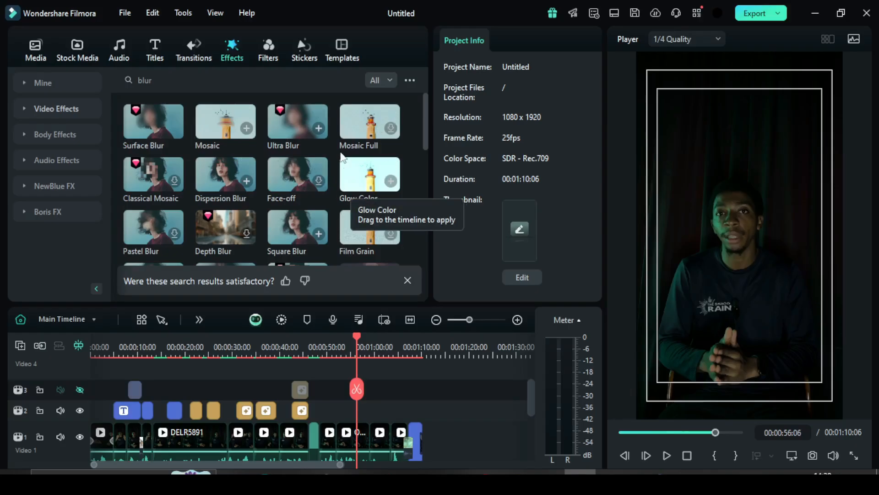
pyautogui.moveTo(154, 129); pyautogui.dragTo(358, 416)
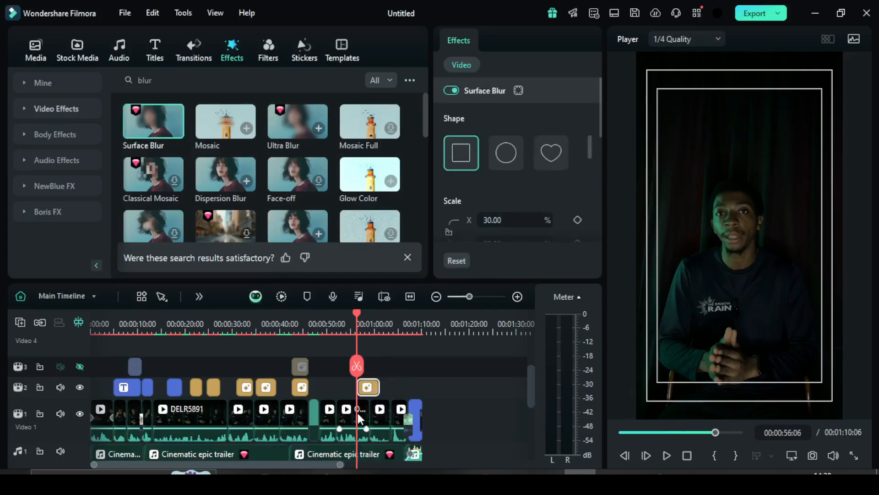
# - Reposition the Surface Blur area in the preview over the man's chest, at about X -118, Y -370
pyautogui.click(744, 241)
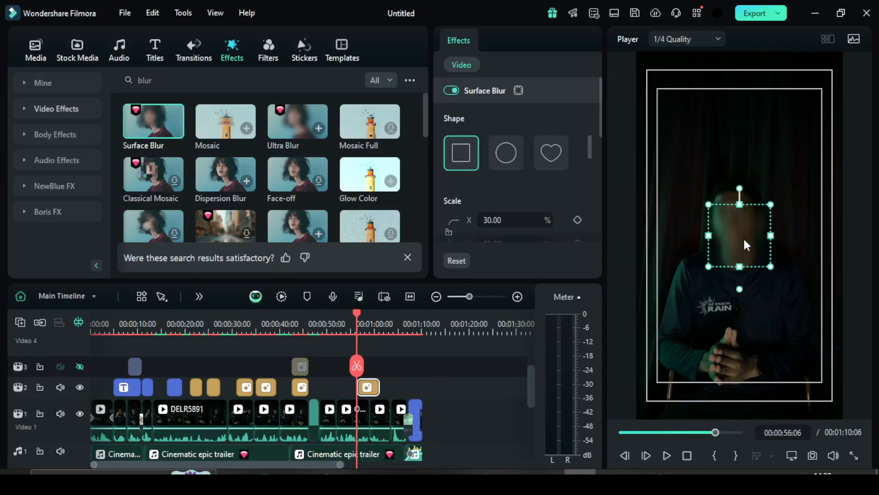
pyautogui.moveTo(737, 239); pyautogui.dragTo(741, 201)
pyautogui.moveTo(735, 302)
pyautogui.mouseDown()
pyautogui.moveTo(720, 308)
pyautogui.moveTo(733, 317)
pyautogui.mouseUp()
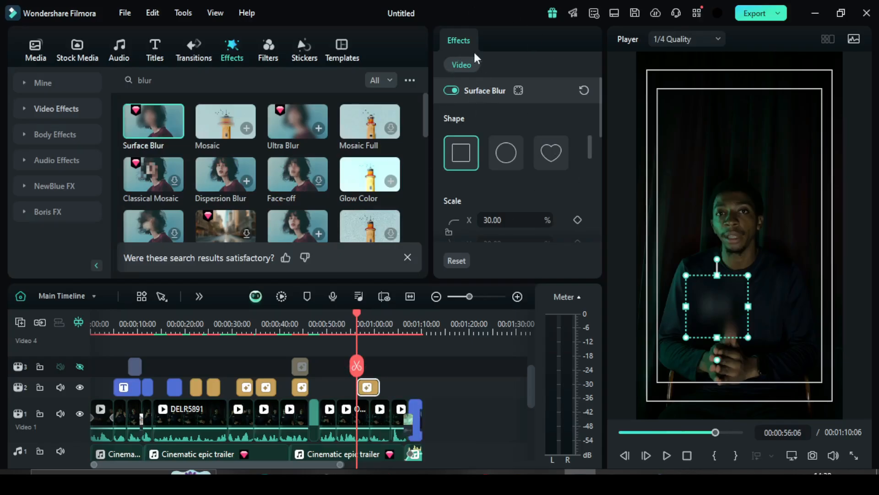
# - Try the circle shape for the Surface Blur area, set it to the heart, and view the remaining shapes
pyautogui.click(506, 152)
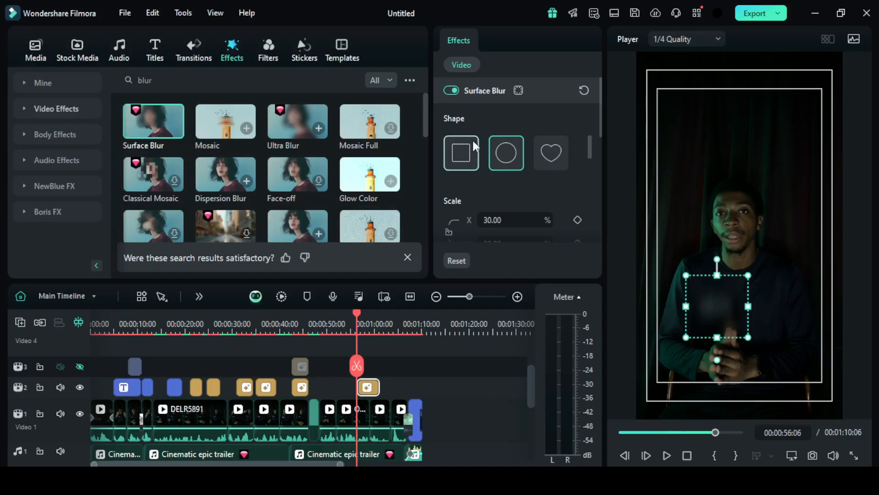
pyautogui.click(547, 160)
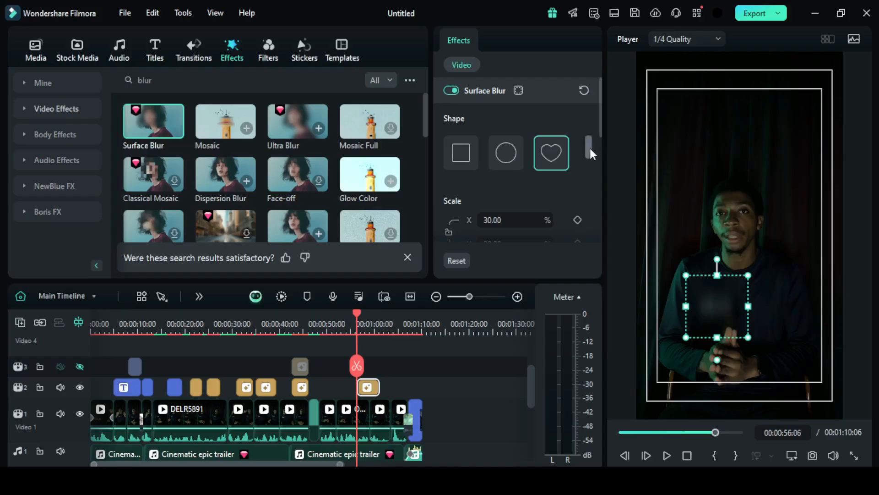
pyautogui.moveTo(588, 146); pyautogui.dragTo(588, 163)
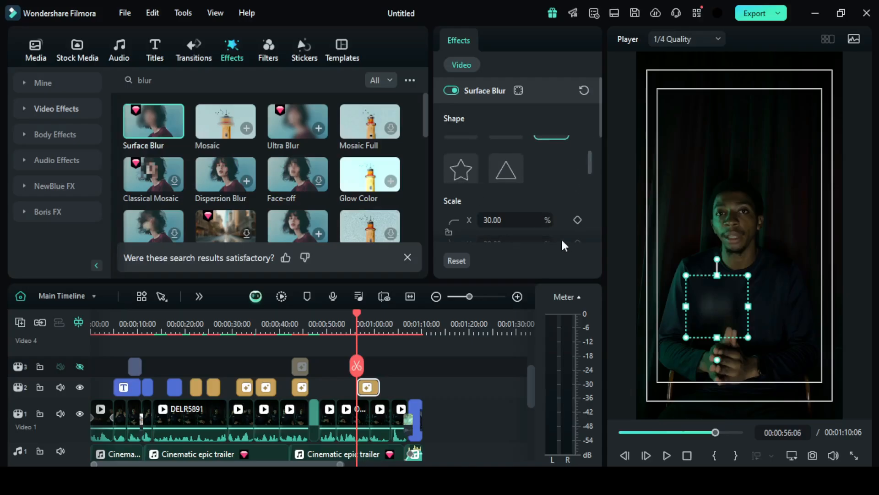
# - Try stretching only the Surface Blur's X scale to 103% and undo the change
pyautogui.moveTo(599, 111); pyautogui.dragTo(599, 140)
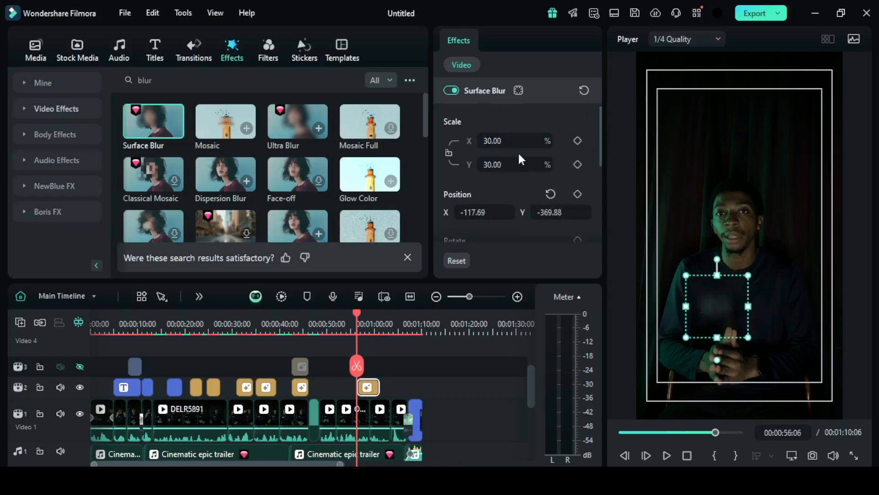
pyautogui.moveTo(501, 143); pyautogui.dragTo(535, 143)
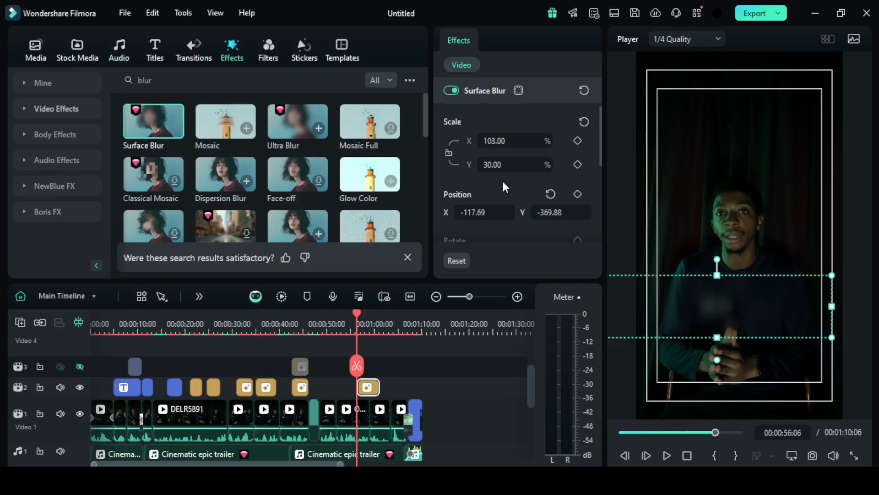
pyautogui.hotkey('ctrl', 'z')
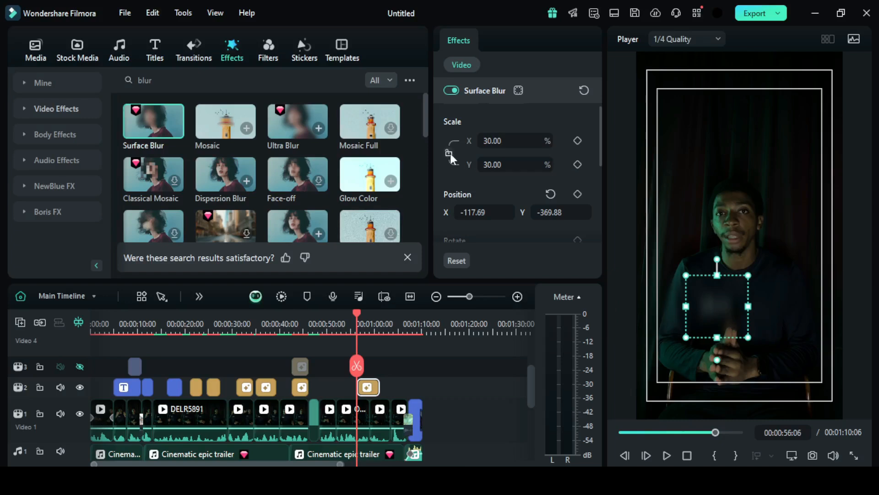
# - Link the Surface Blur's X and Y scale, set both to 81%, and move the area over the face to X 102.60, Y 87.43
pyautogui.click(450, 153)
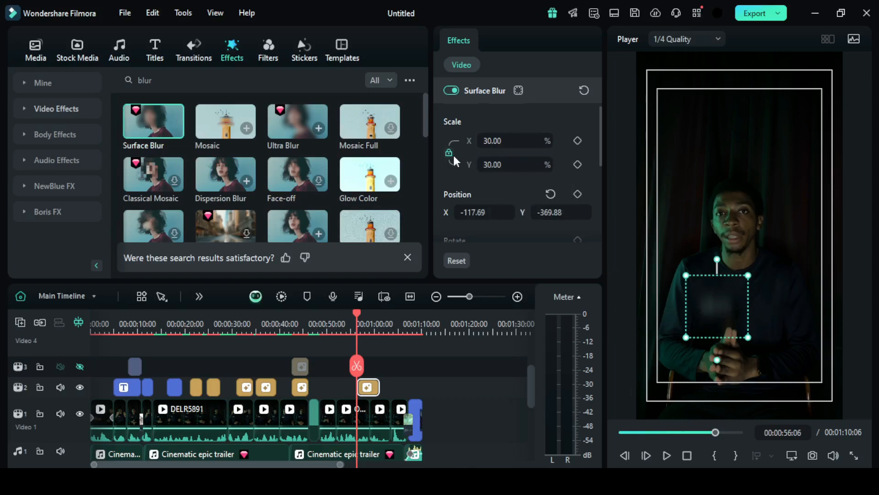
pyautogui.moveTo(489, 141); pyautogui.dragTo(513, 141)
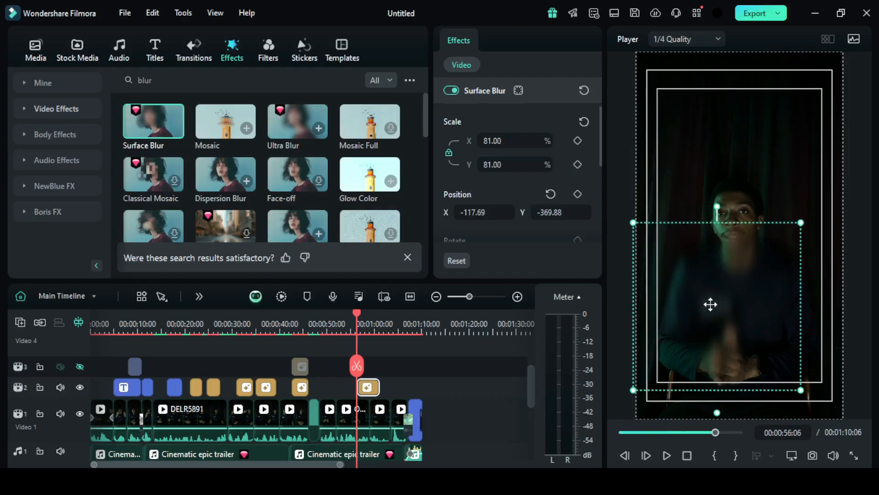
pyautogui.moveTo(734, 298); pyautogui.dragTo(749, 230)
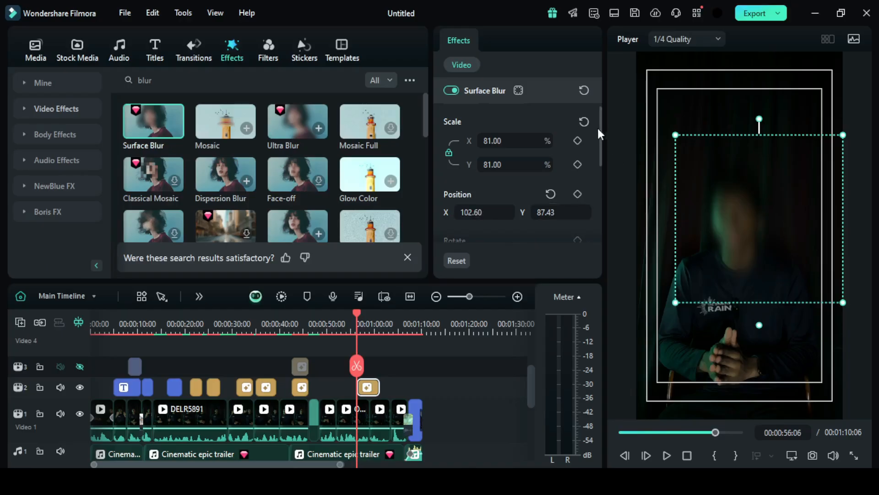
# - Set the Surface Blur's strength to 65 and its opacity to 45%, trying lower values of each first
pyautogui.moveTo(600, 137); pyautogui.dragTo(602, 181)
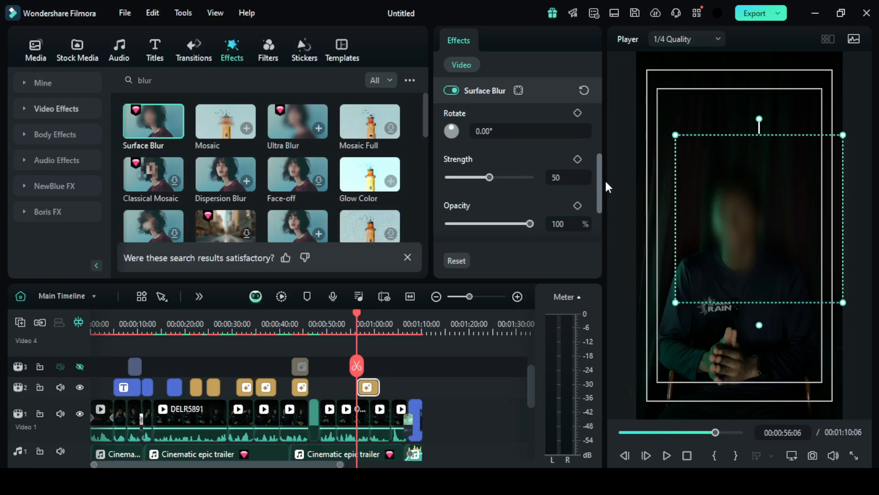
pyautogui.moveTo(495, 177); pyautogui.dragTo(439, 184)
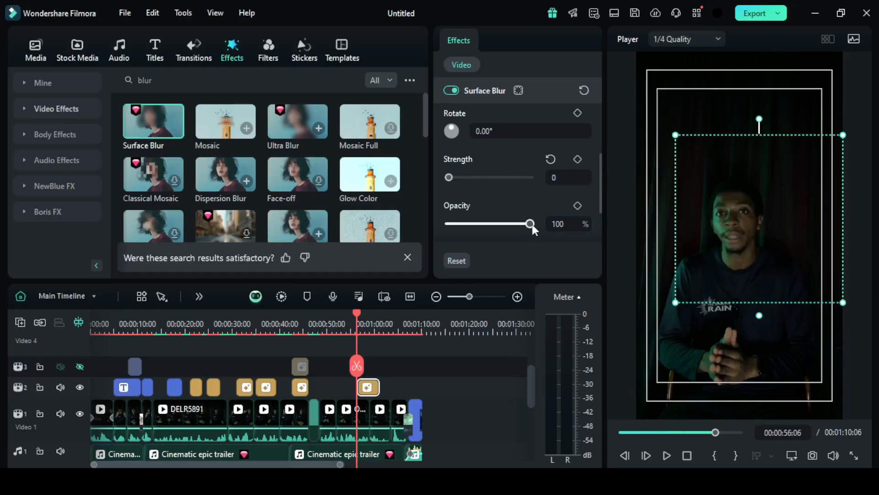
pyautogui.moveTo(464, 176); pyautogui.dragTo(503, 185)
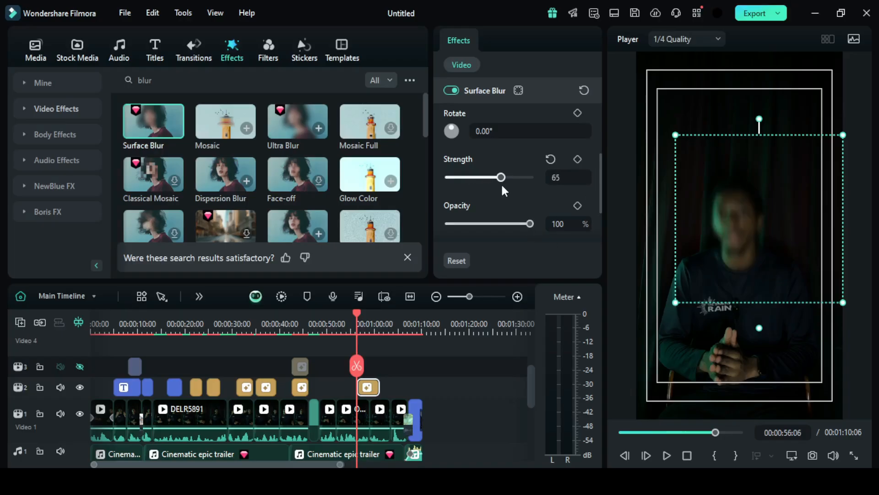
pyautogui.moveTo(527, 226); pyautogui.dragTo(472, 224)
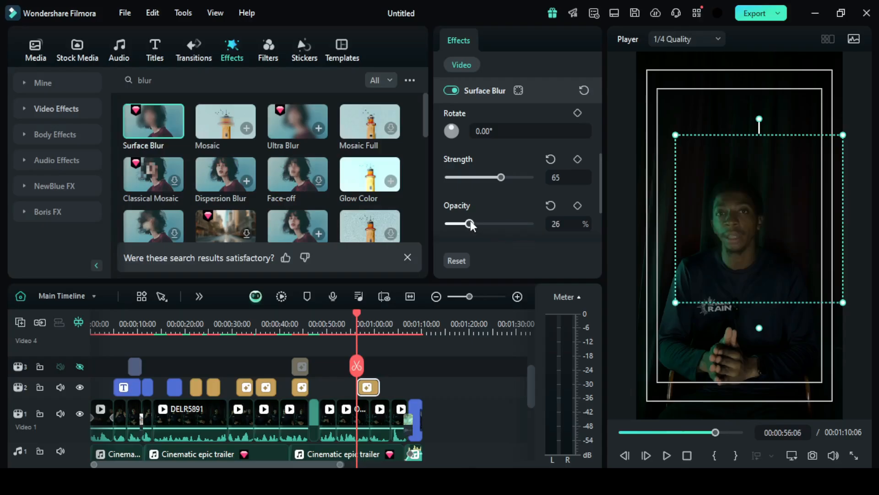
pyautogui.moveTo(473, 220); pyautogui.dragTo(485, 227)
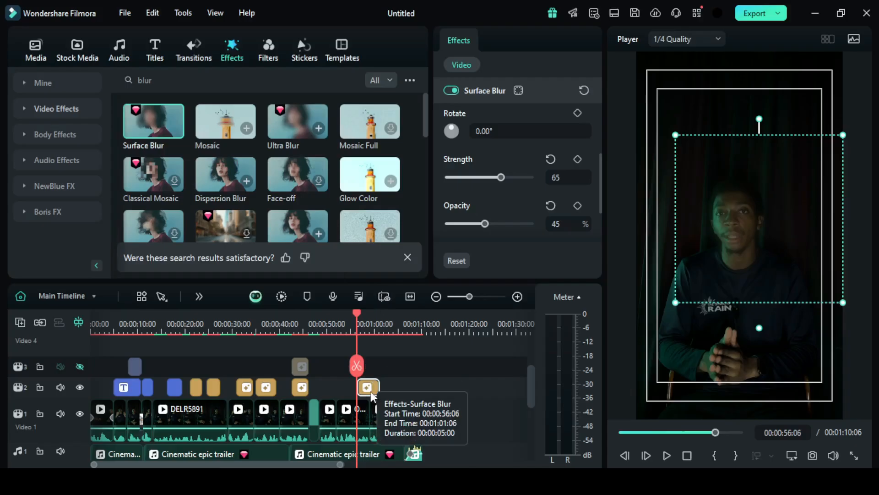
# - Apply Ultra Blur directly to the OBIU3048 clip on video track 1 and open that clip's effect settings
pyautogui.moveTo(321, 133); pyautogui.dragTo(347, 424)
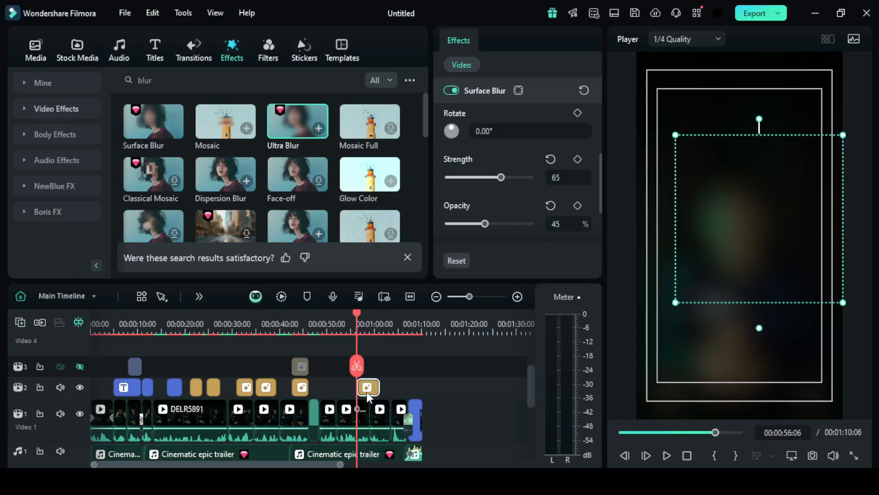
pyautogui.click(352, 419)
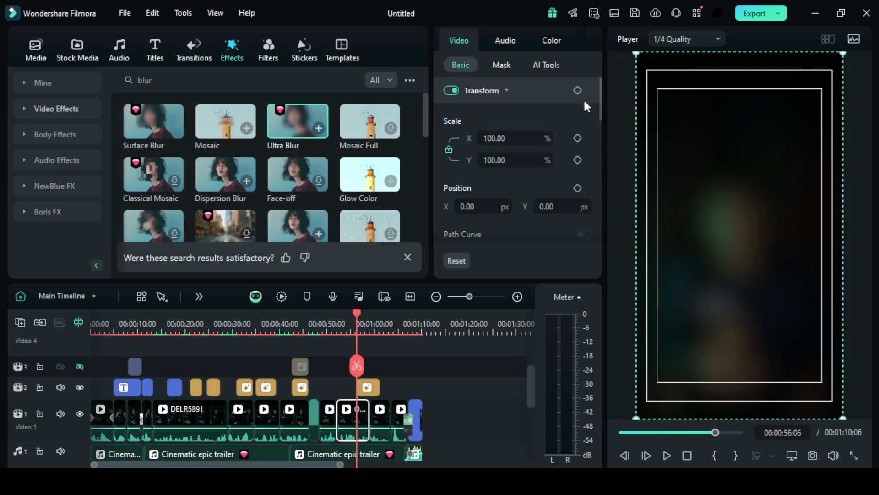
pyautogui.moveTo(598, 94); pyautogui.dragTo(598, 244)
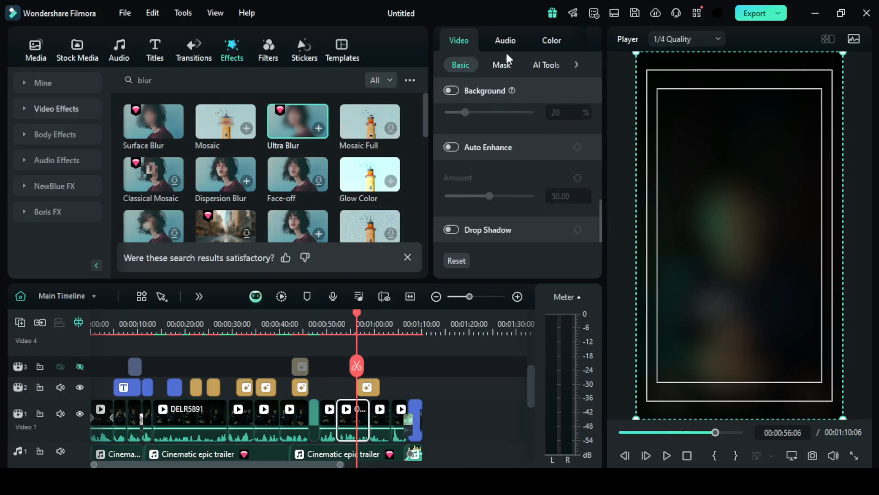
pyautogui.click(593, 39)
pyautogui.click(595, 40)
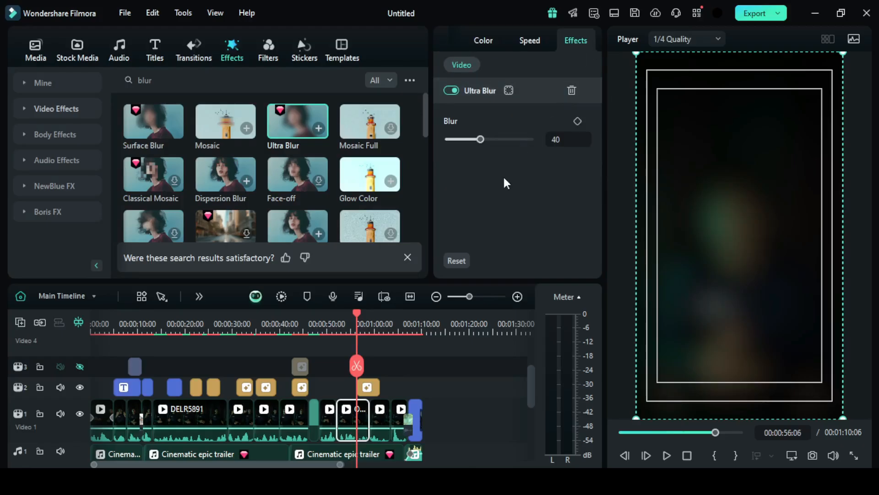
# - Try an Ultra Blur amount of 16 on the OBIU3048 clip and undo the change
pyautogui.moveTo(481, 139); pyautogui.dragTo(460, 140)
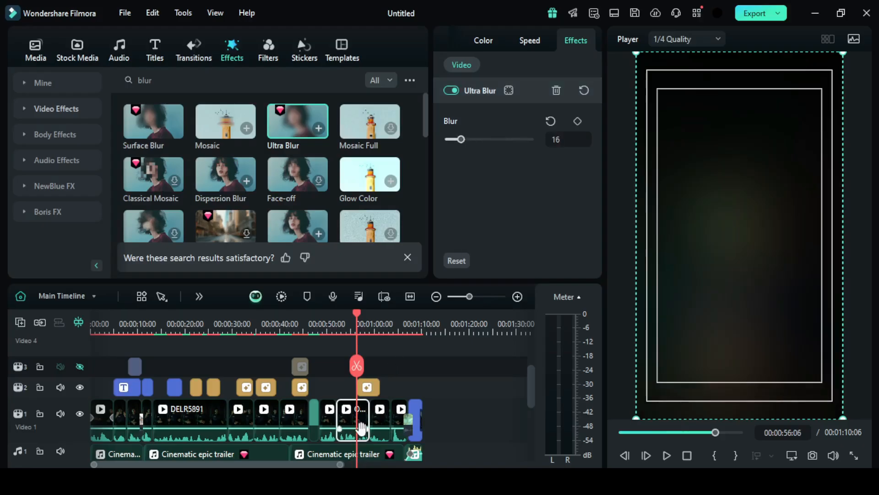
pyautogui.hotkey('ctrl', 'z')
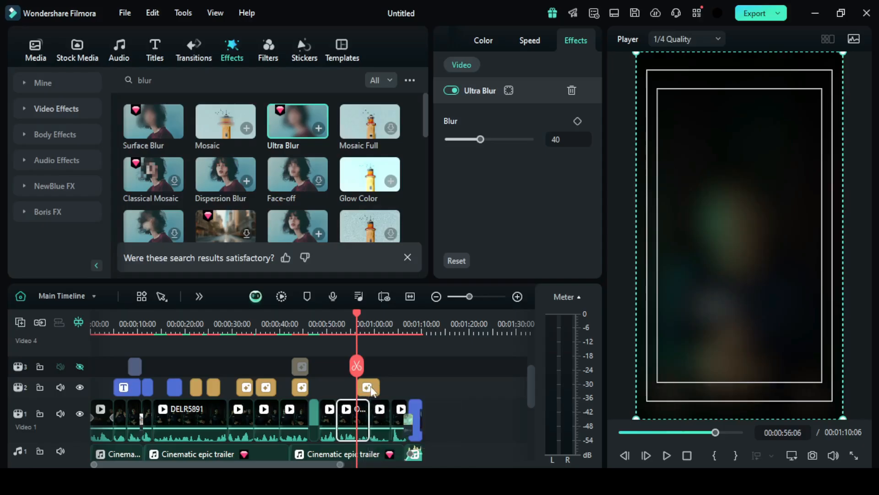
# - Align the Surface Blur effect with the start of the OBIU3048 clip, and undo that move and the Ultra Blur
pyautogui.moveTo(369, 388); pyautogui.dragTo(349, 388)
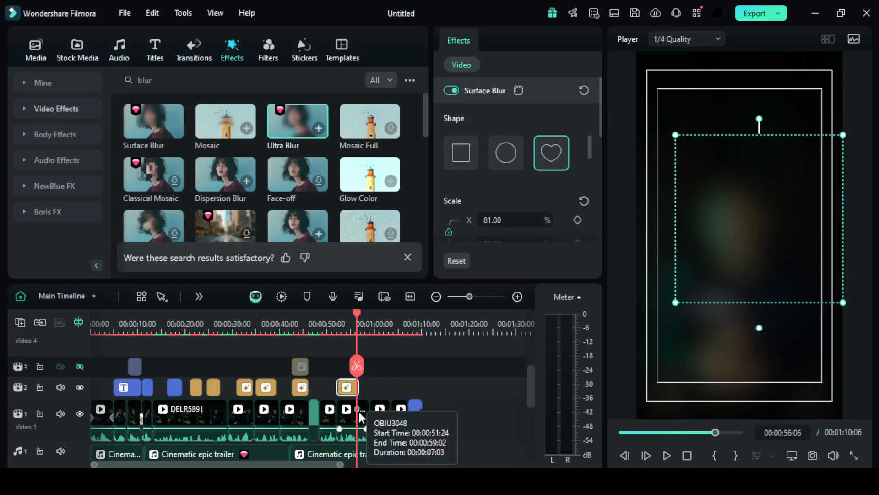
pyautogui.hotkey('ctrl', 'z')
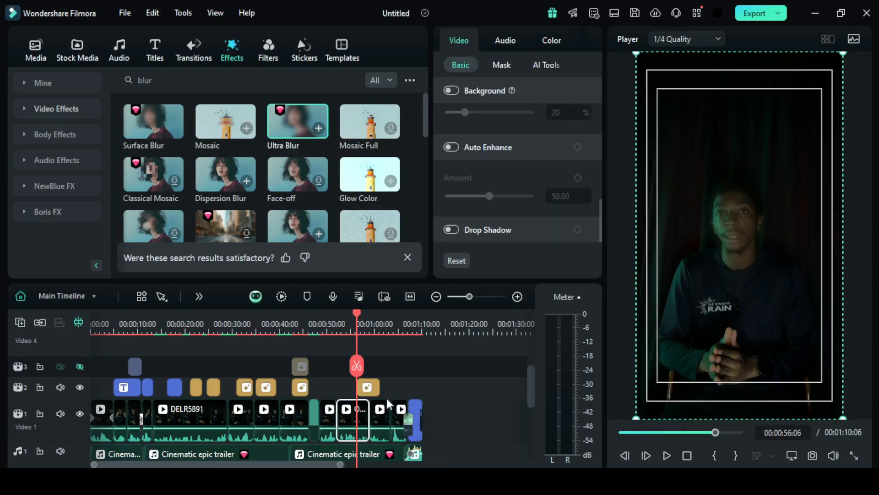
# - Delete the Surface Blur effect from video track 2
pyautogui.click(370, 390)
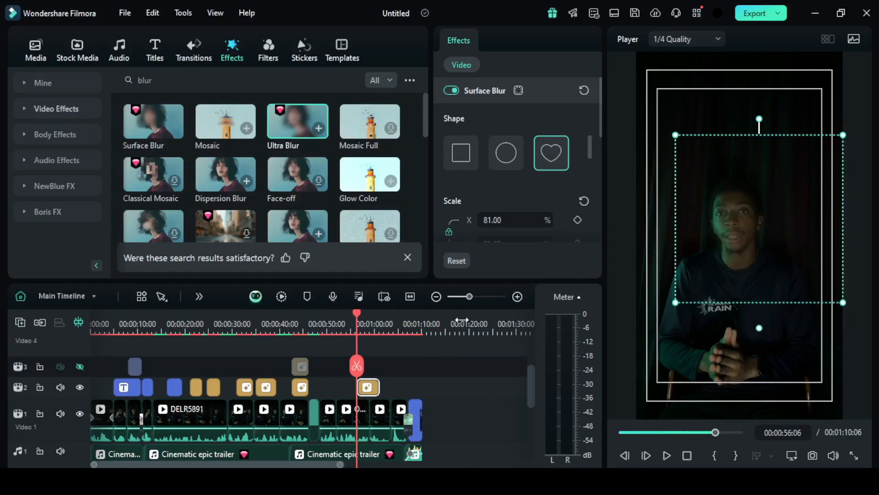
pyautogui.press('Delete')
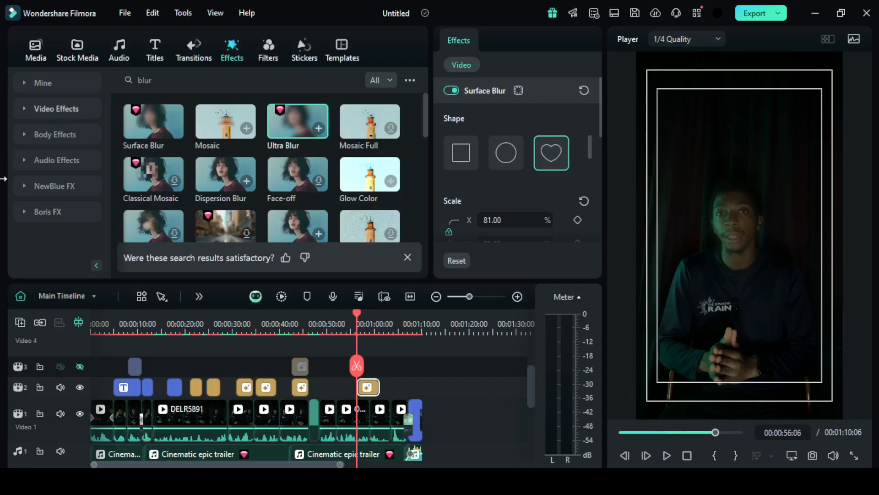